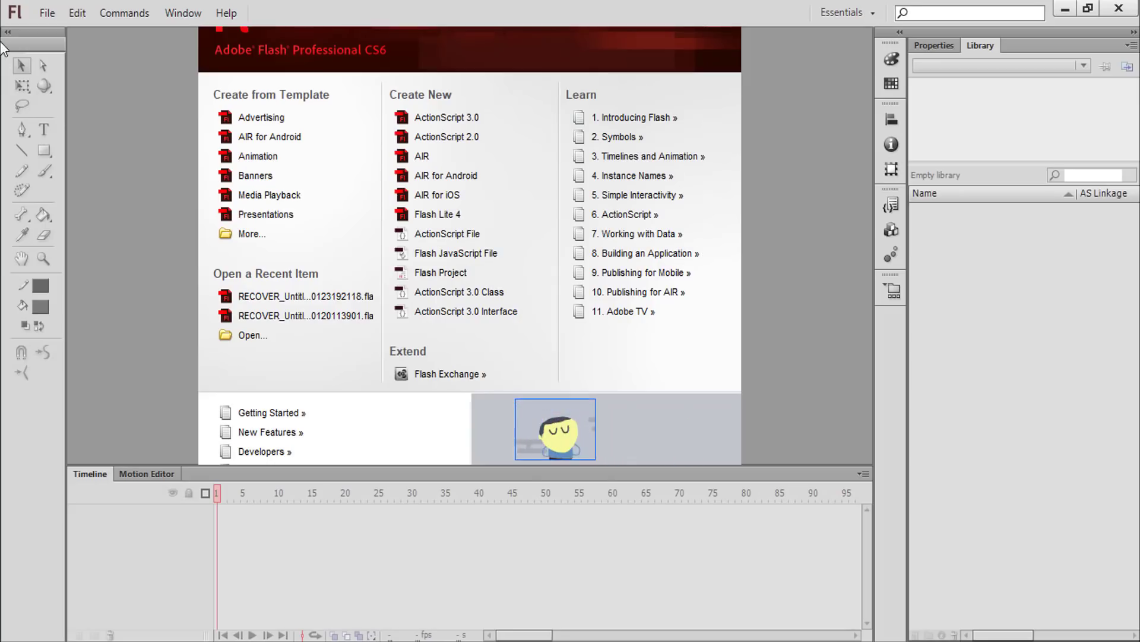
Pick ActionScript 2.0 under Create New on the Welcome screen.
click(47, 13)
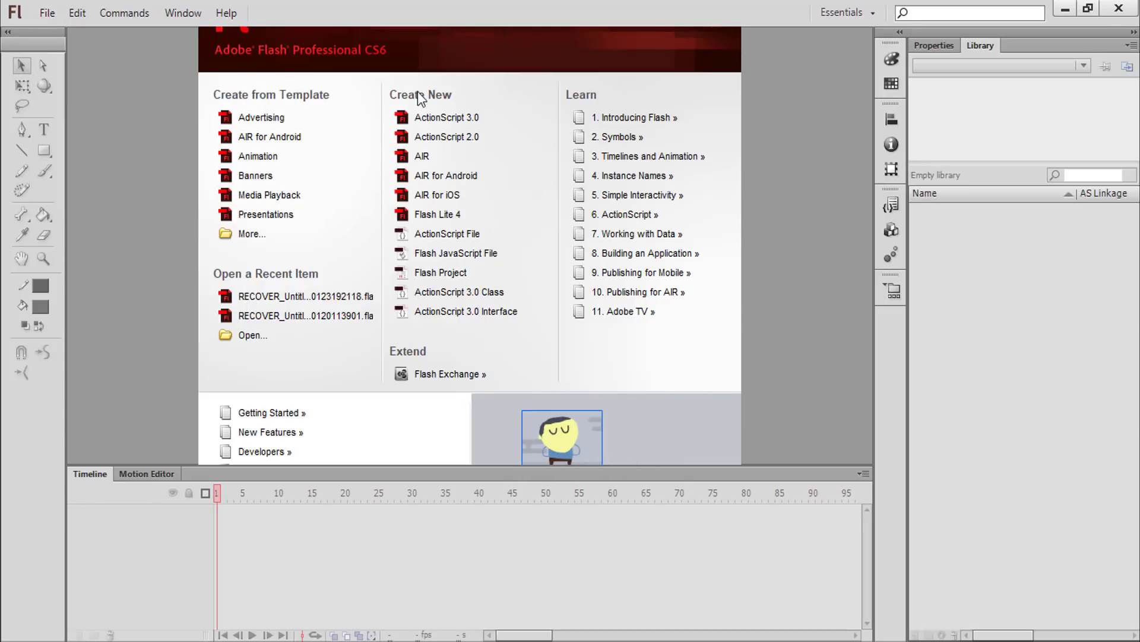
Draw a small dark square, pull its corner into an arrow point, and select the arrow.
click(442, 140)
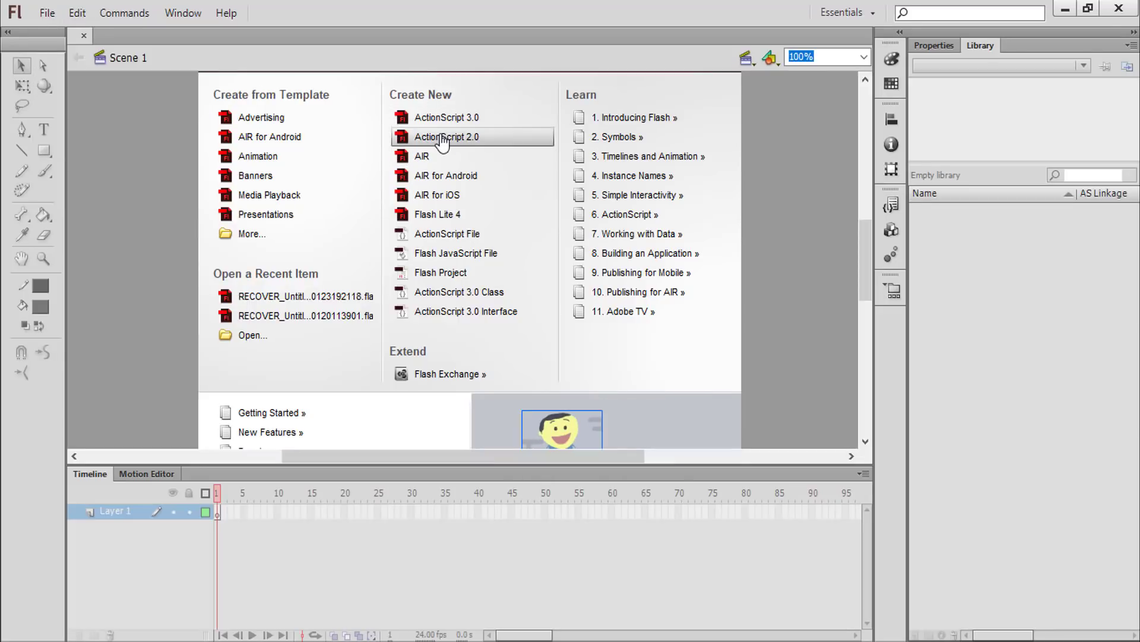
mouse_move(602, 445)
mouse_down()
mouse_move(514, 446)
mouse_move(600, 445)
mouse_up()
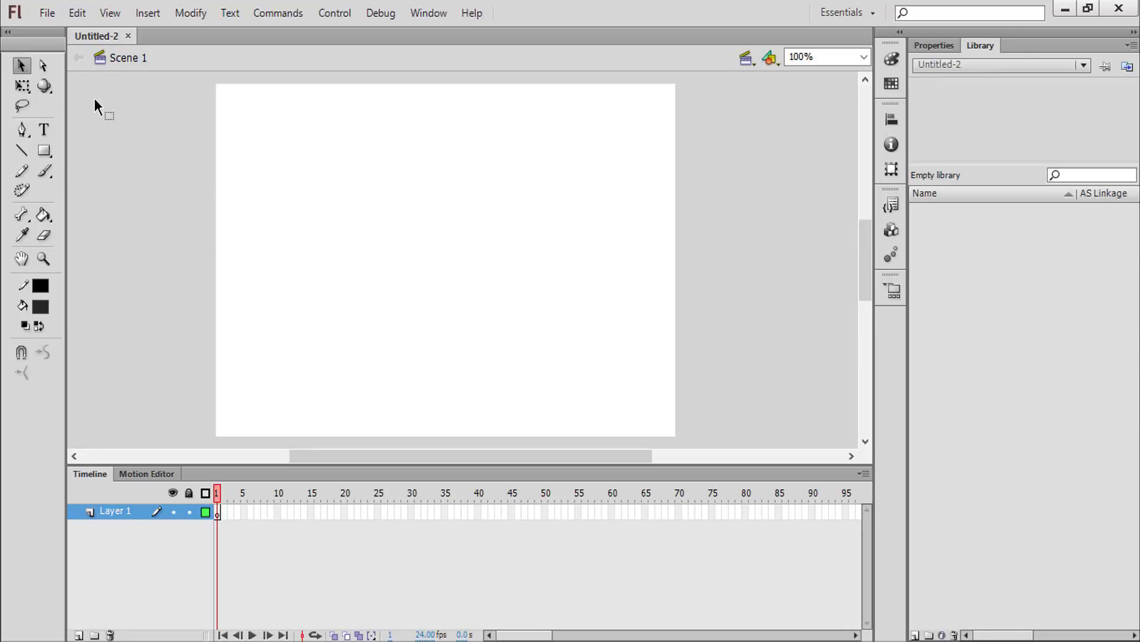
click(49, 151)
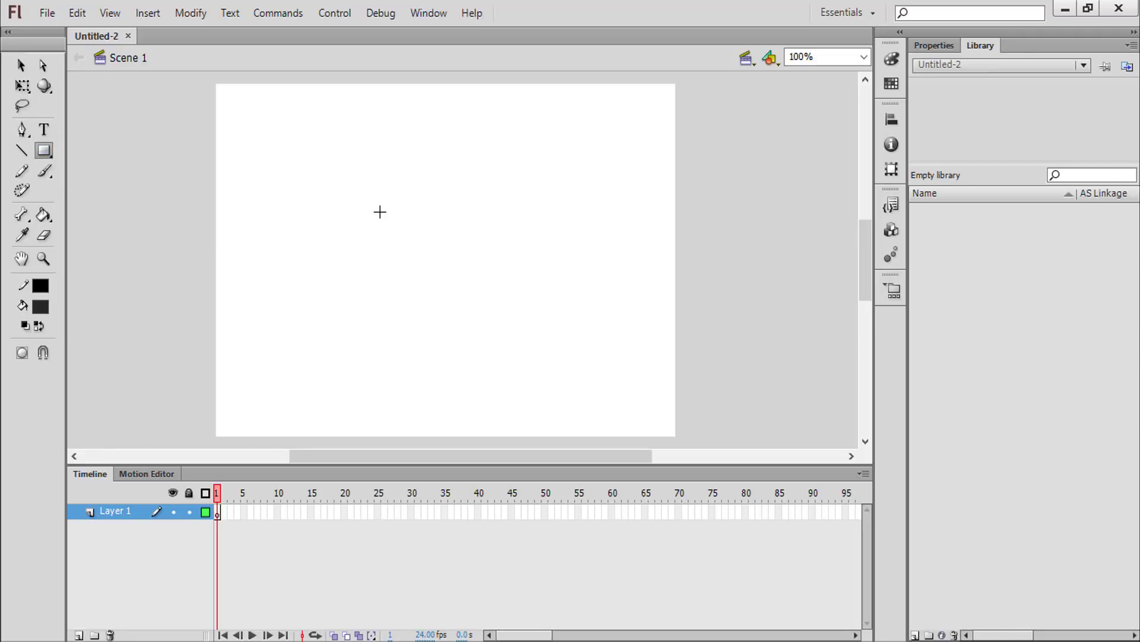
drag(381, 216, 425, 258)
key(v)
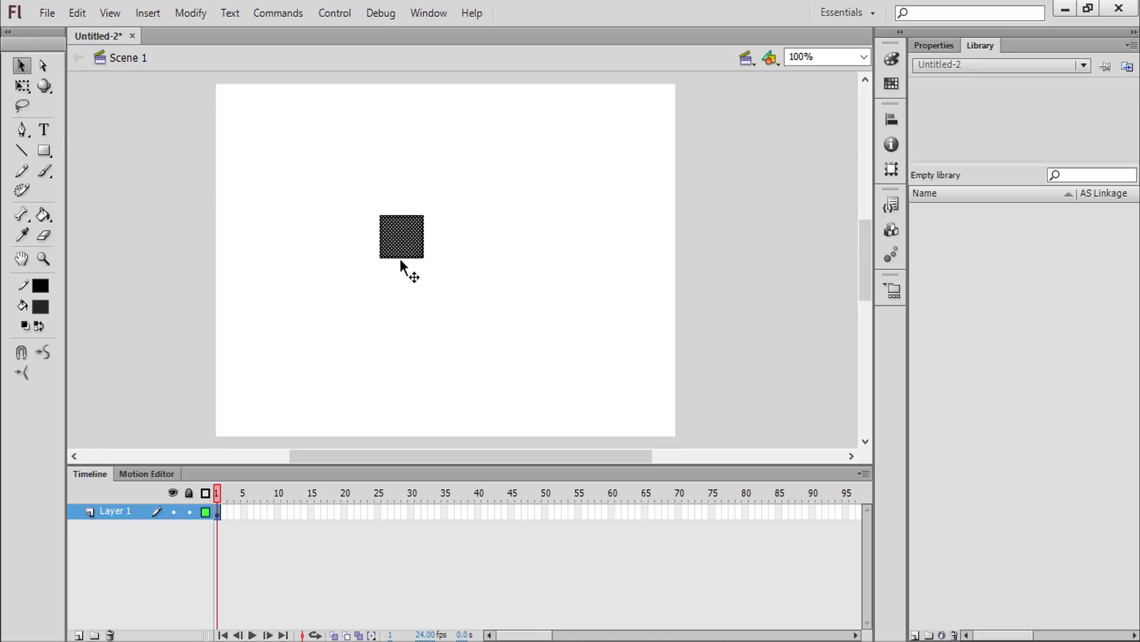
key(a)
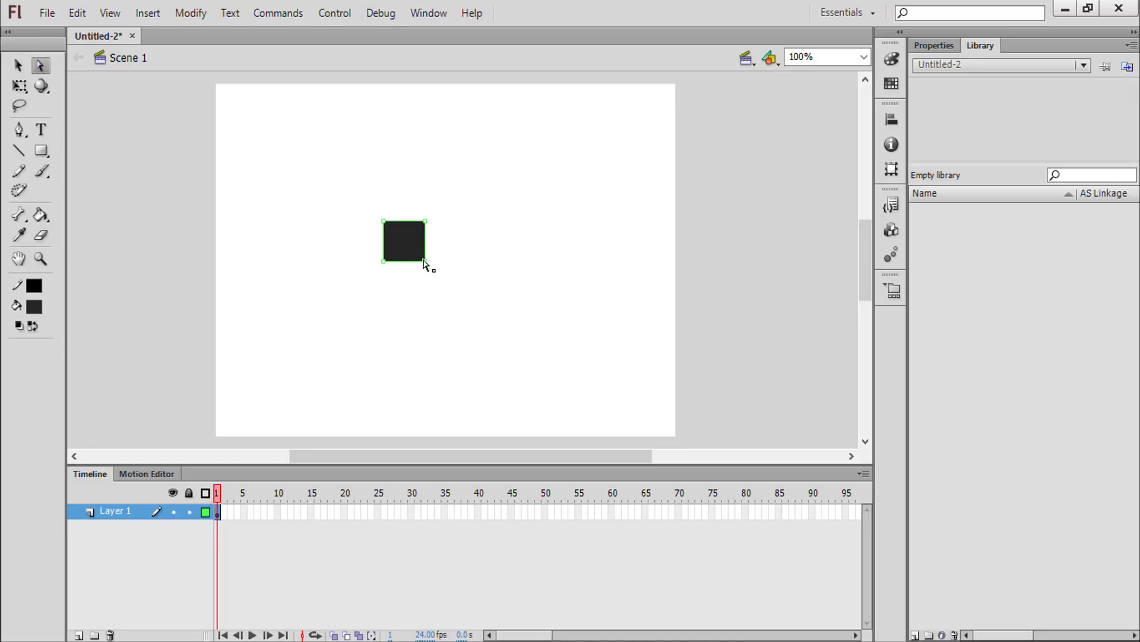
mouse_move(426, 258)
mouse_down()
mouse_move(401, 279)
mouse_move(439, 210)
mouse_up()
key(v)
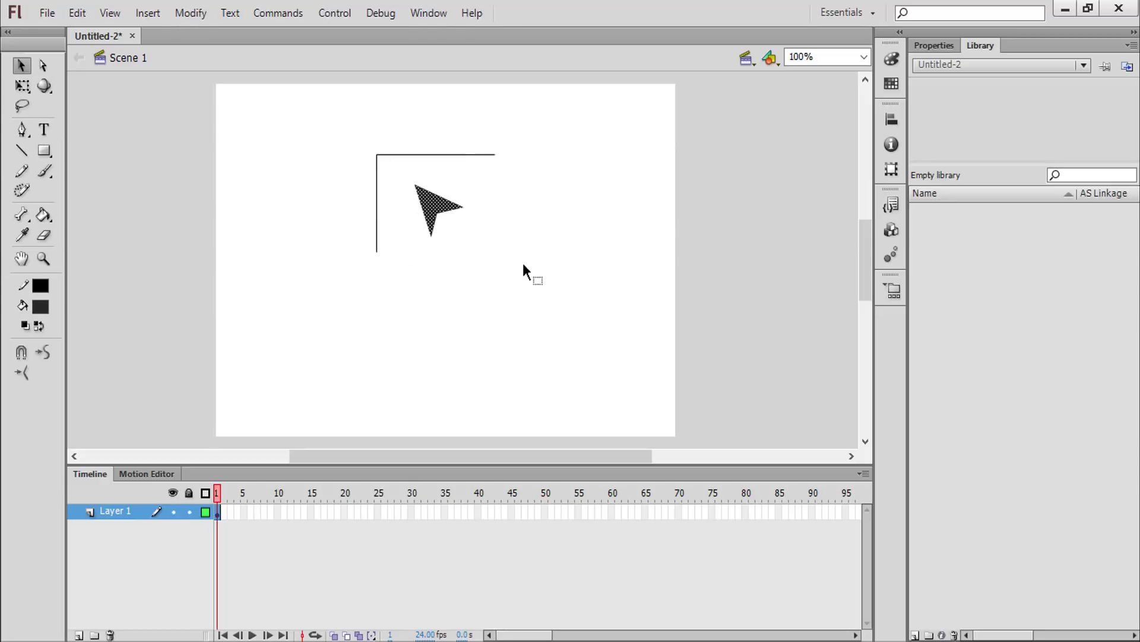
drag(377, 153, 524, 263)
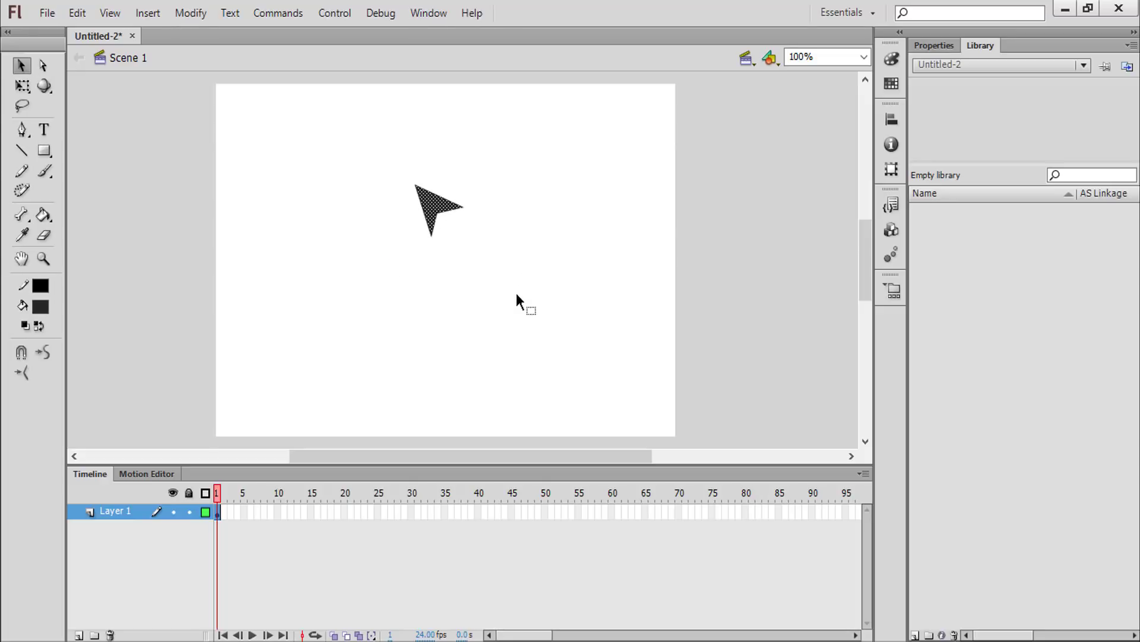
Convert the arrow into a Movie Clip symbol named 'mouse' with a chosen registration point.
right_click(428, 196)
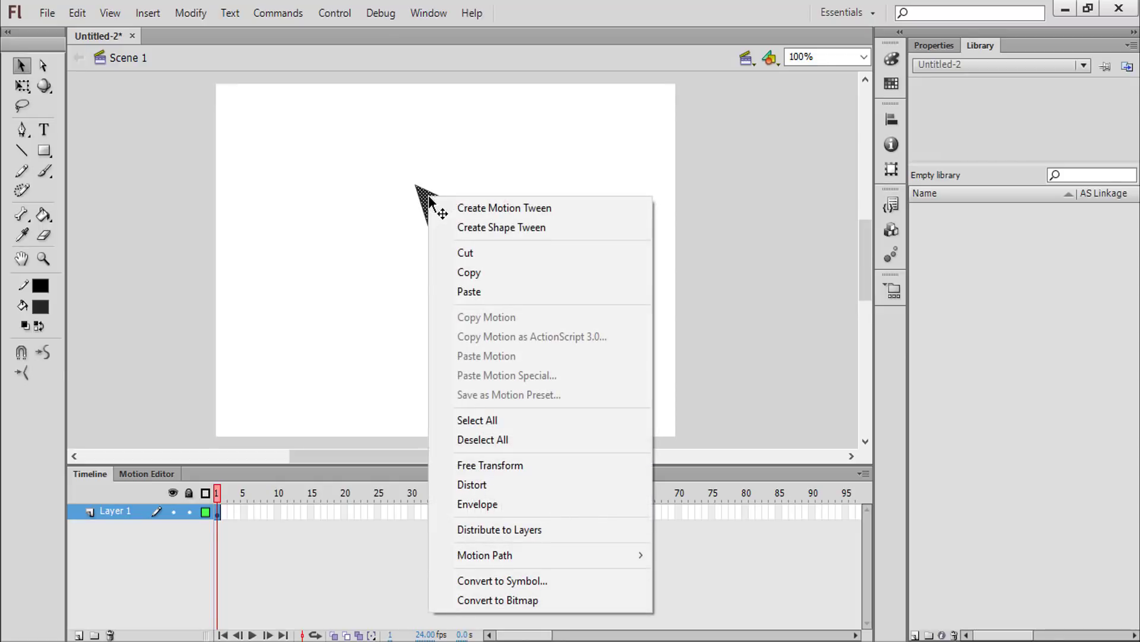
click(502, 580)
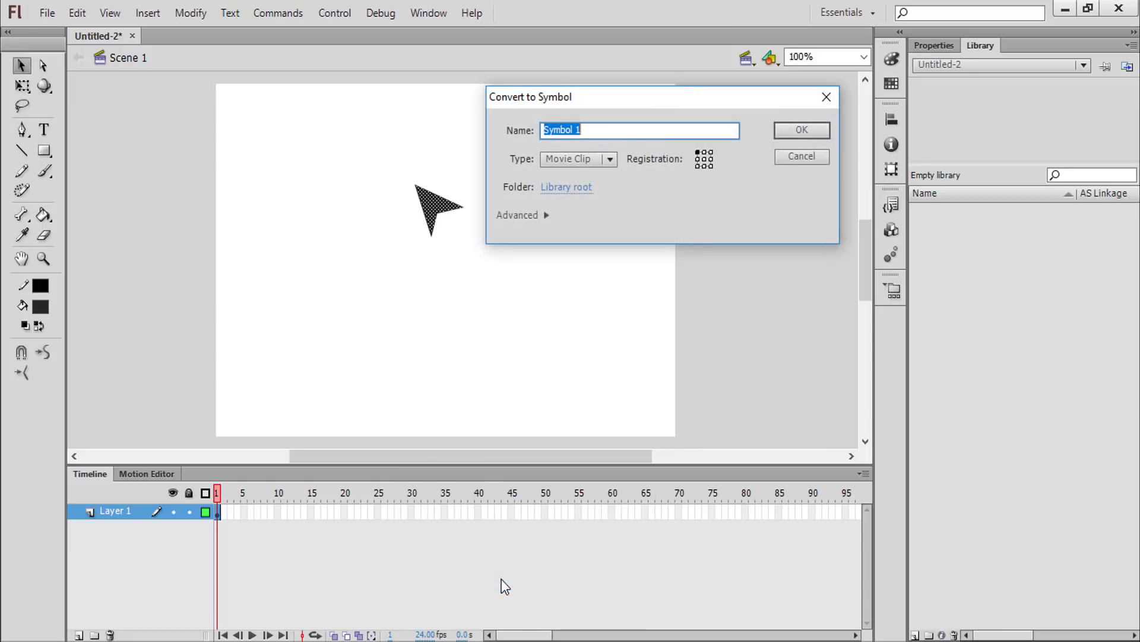
click(704, 160)
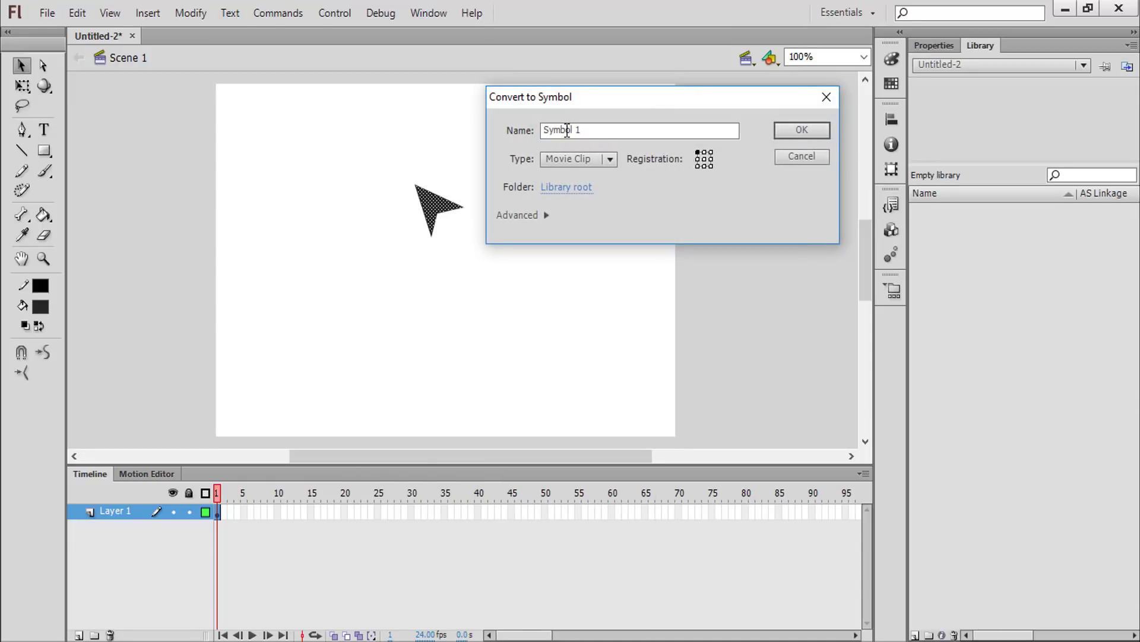
drag(603, 129, 429, 130)
text(m)
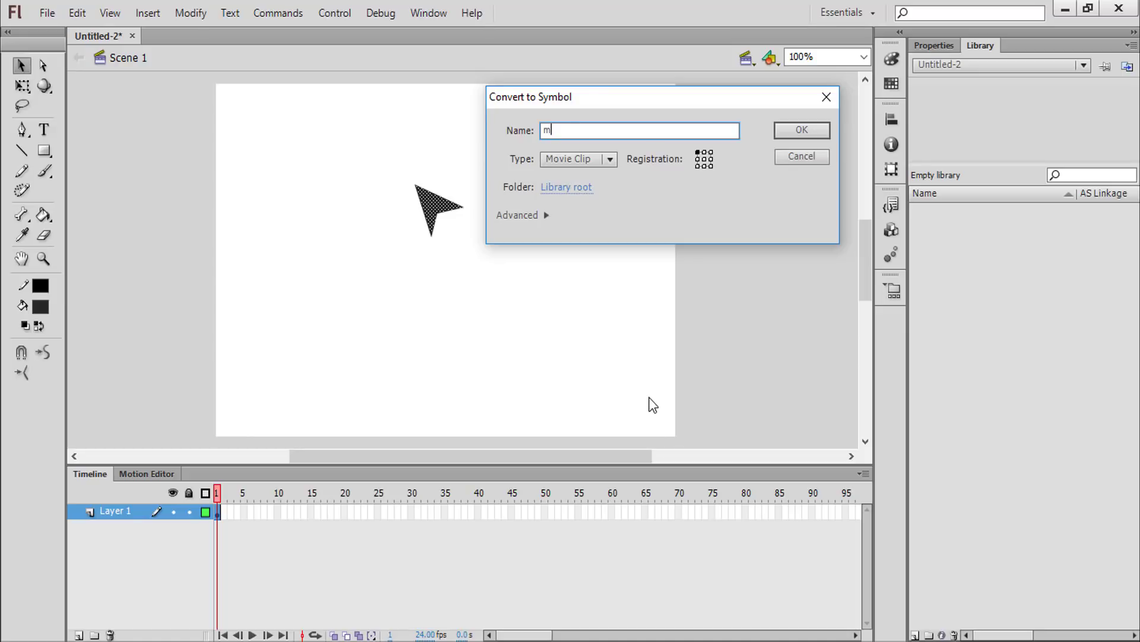
text(ouse)
click(607, 158)
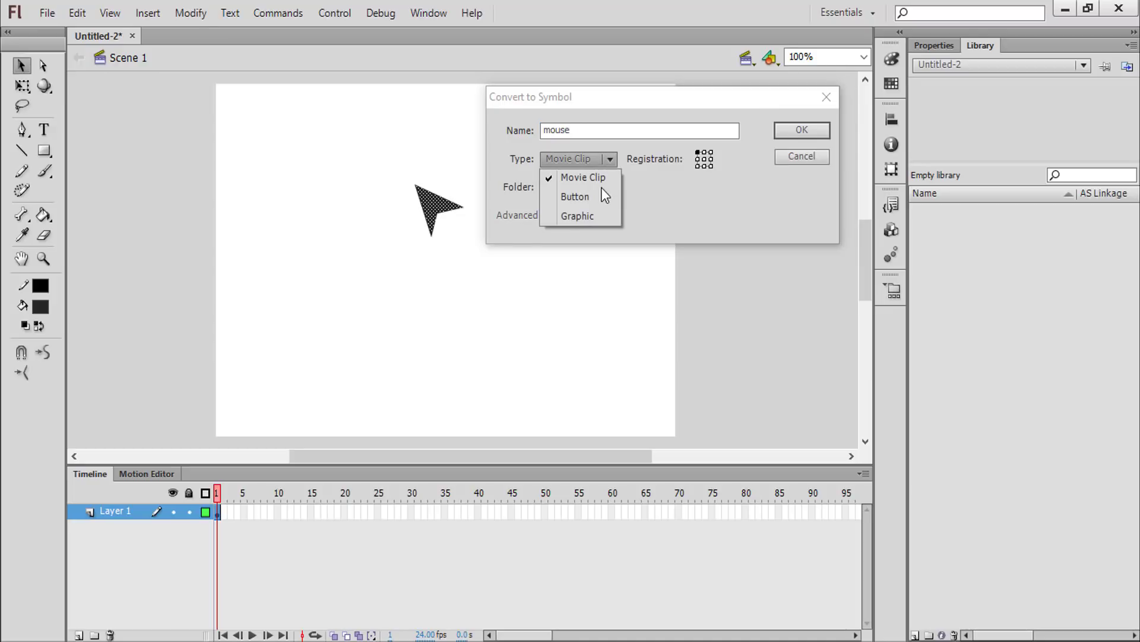
click(591, 177)
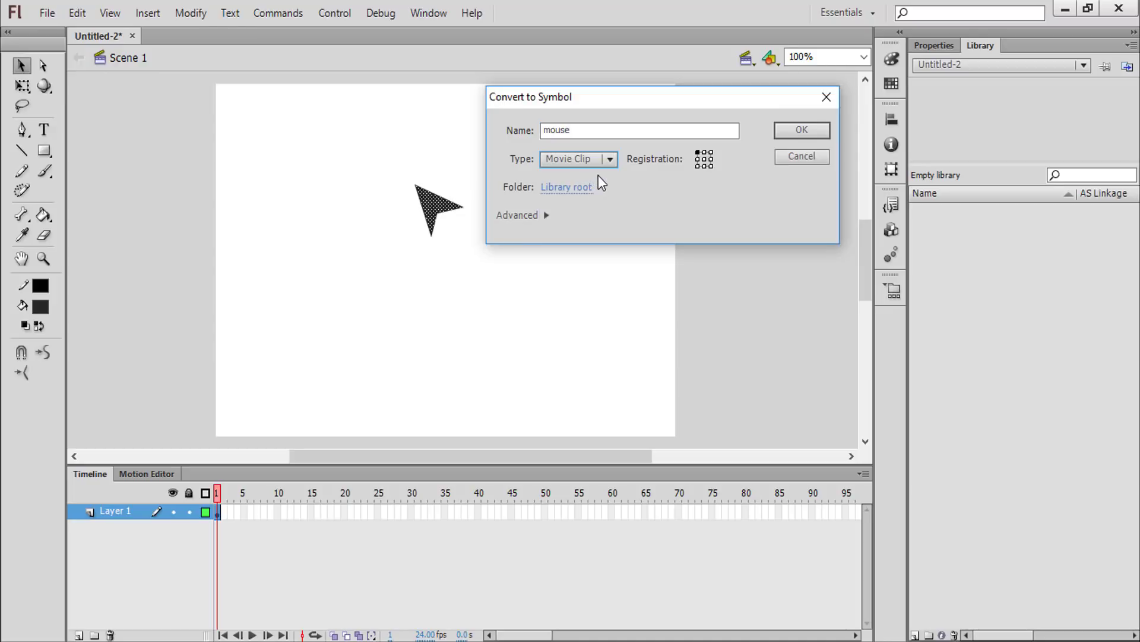
click(797, 132)
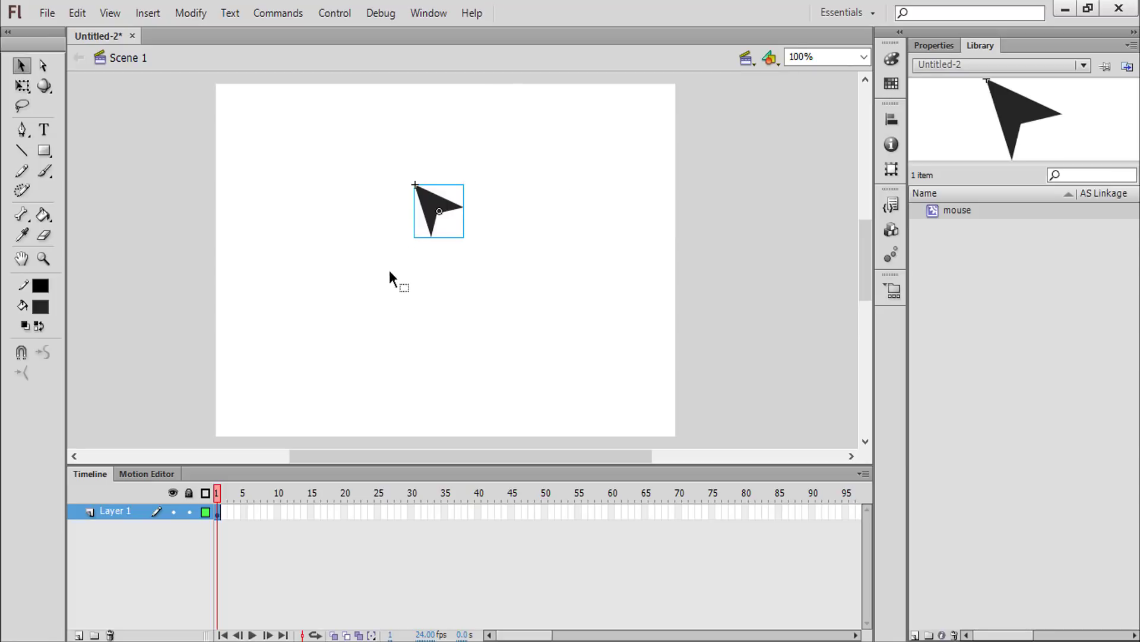
Shift the mouse clip down-left on the stage and select frame 1 of Layer 1.
drag(522, 303, 388, 187)
click(499, 219)
drag(435, 209, 417, 230)
click(449, 371)
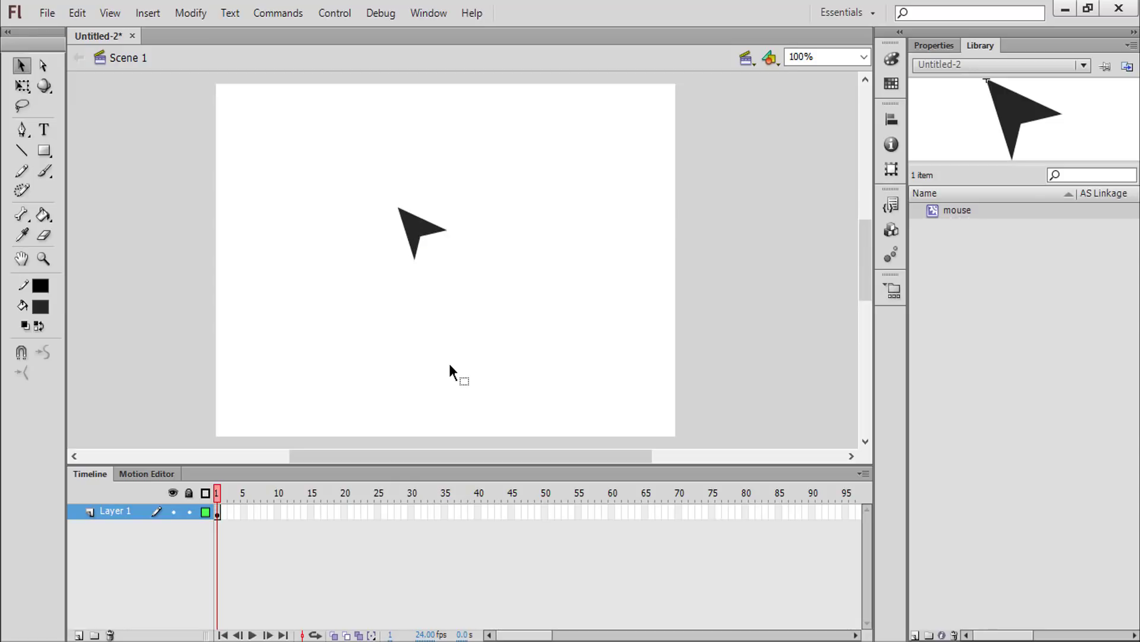
click(218, 514)
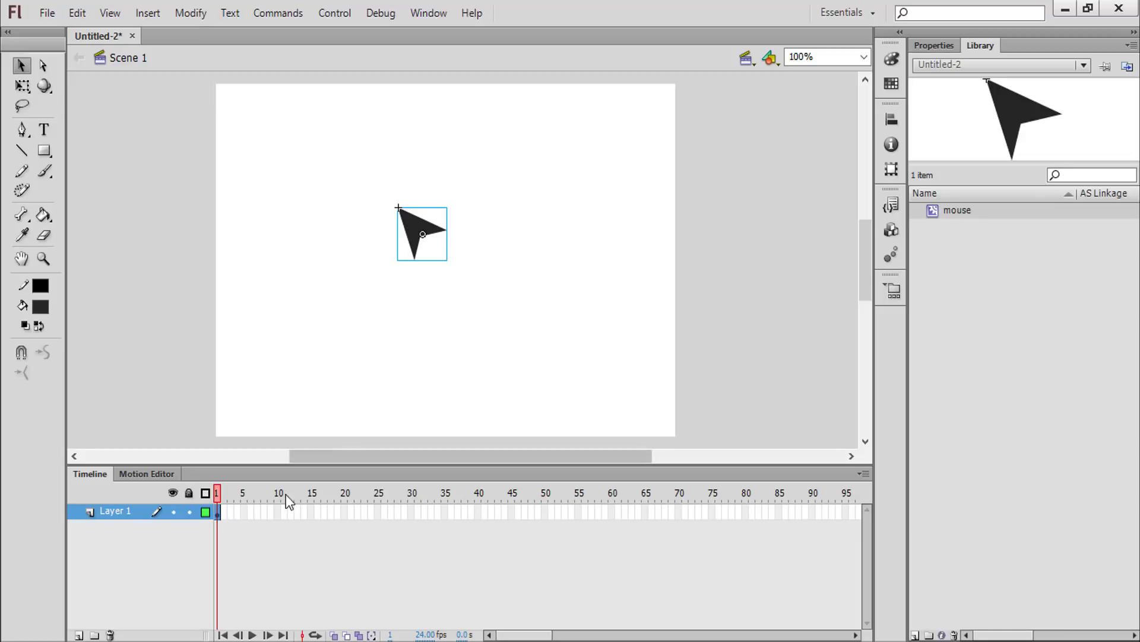
Write Mouse.hide() on line 1 of frame 1's Actions script.
right_click(215, 515)
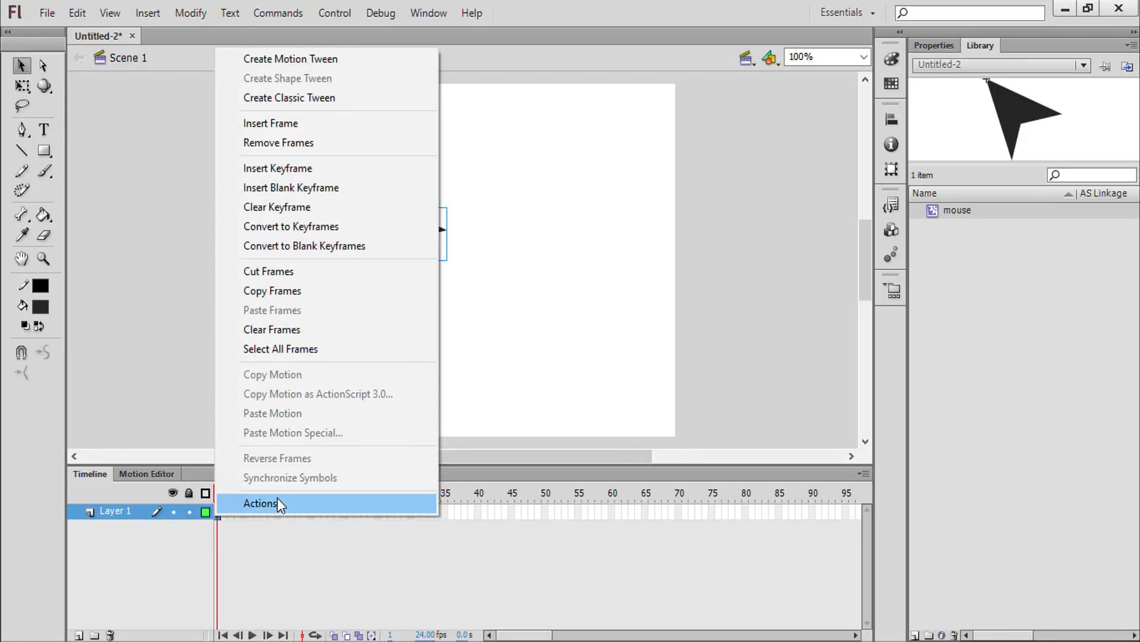
click(263, 505)
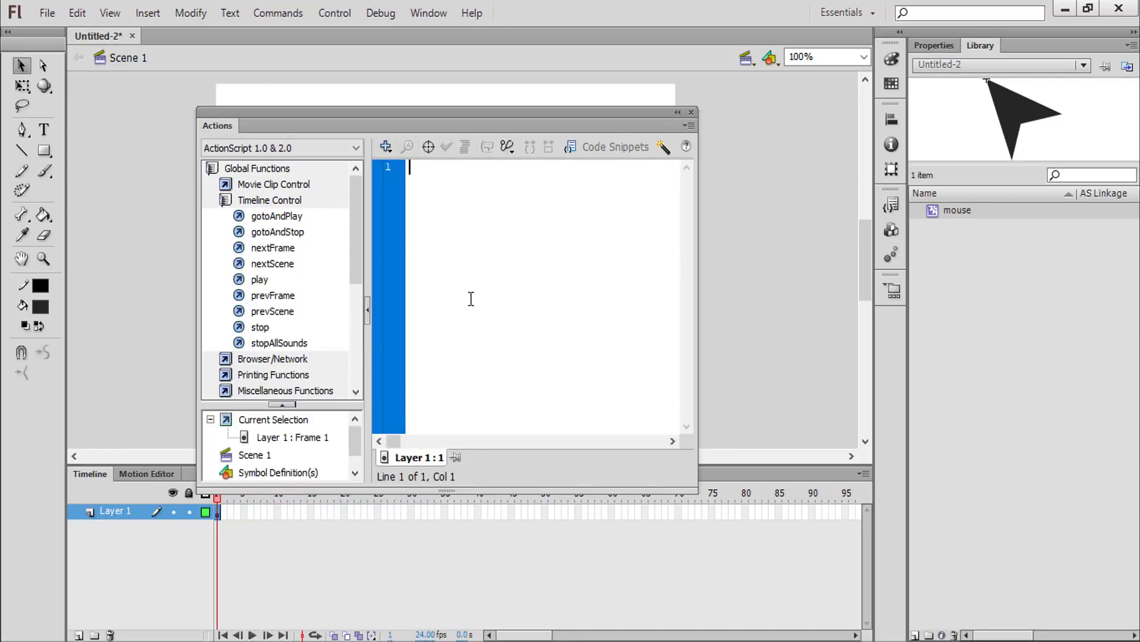
click(667, 149)
click(665, 263)
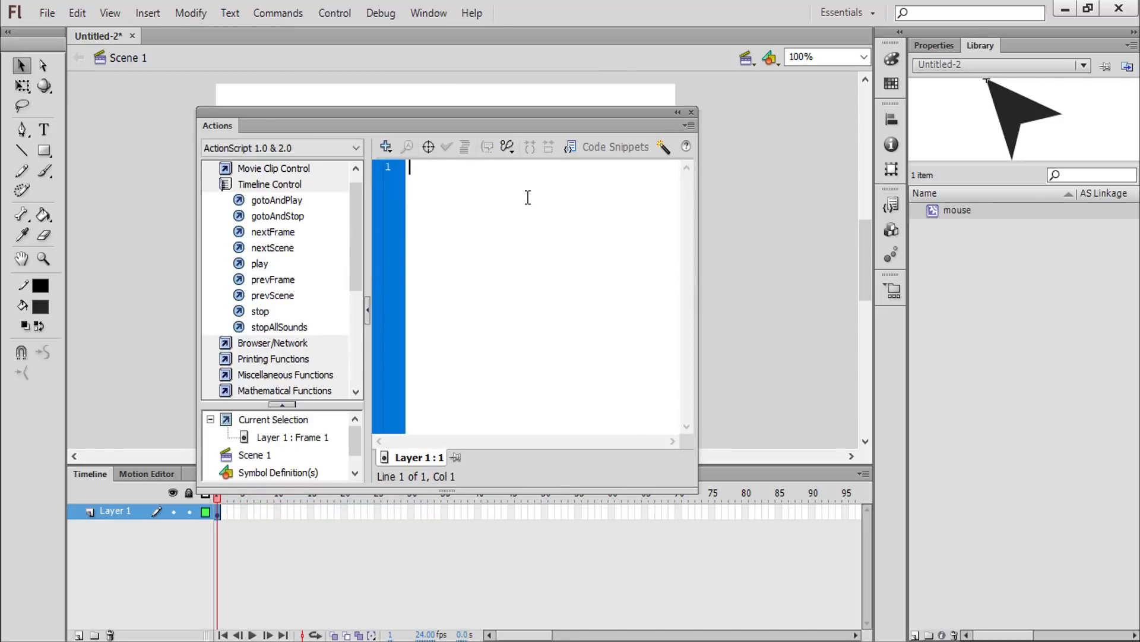
click(439, 192)
text(Mo)
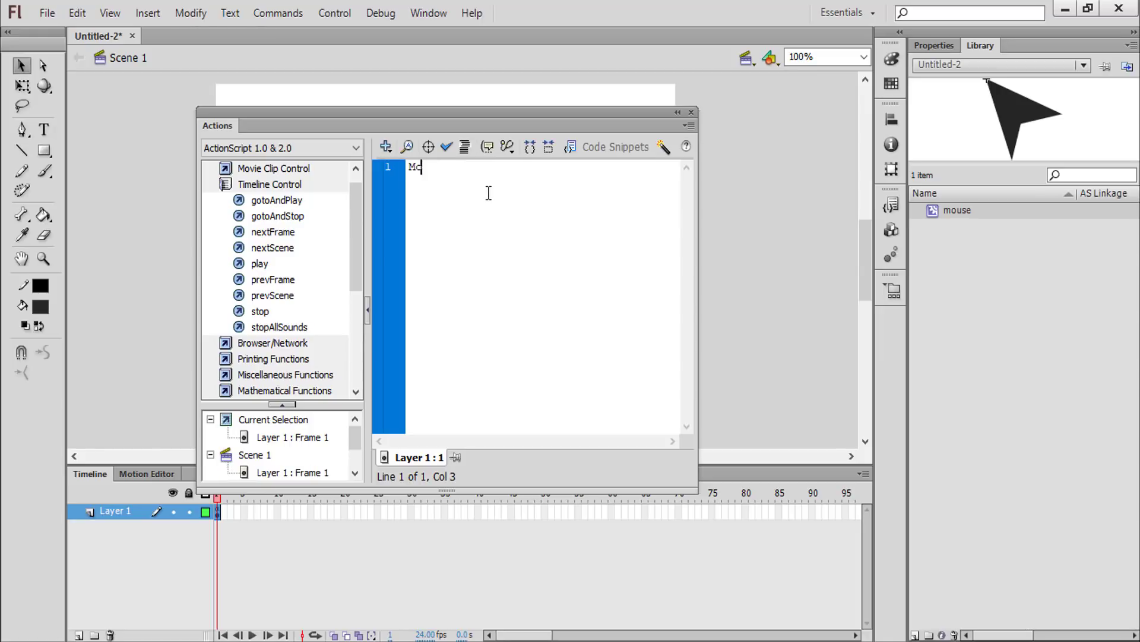
text(use)
text(.h)
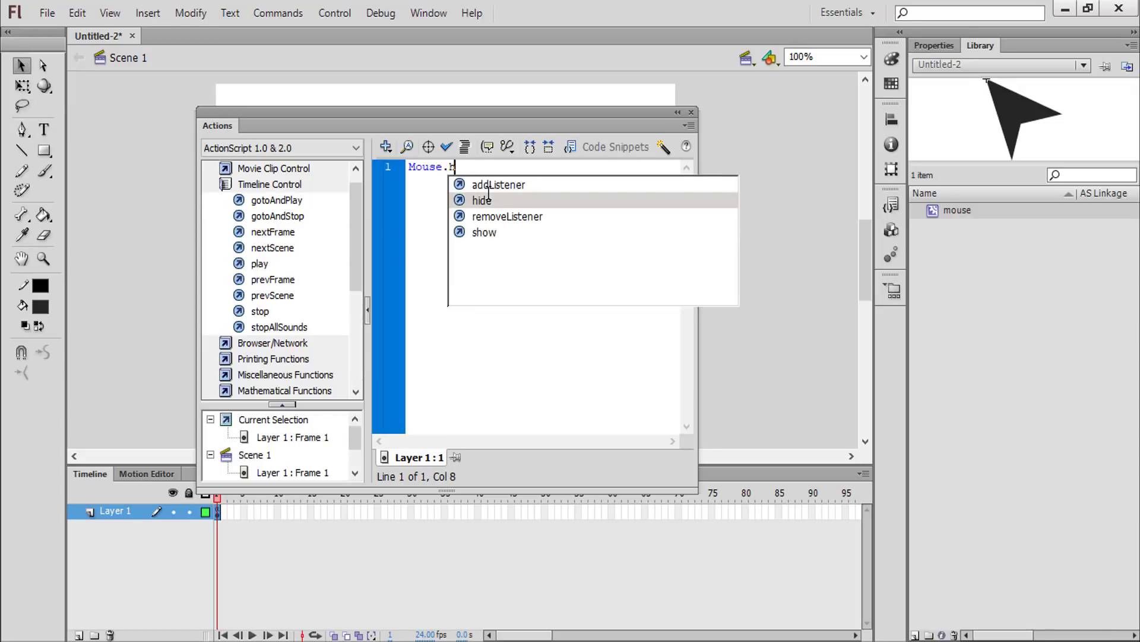
text(ide)
text(())
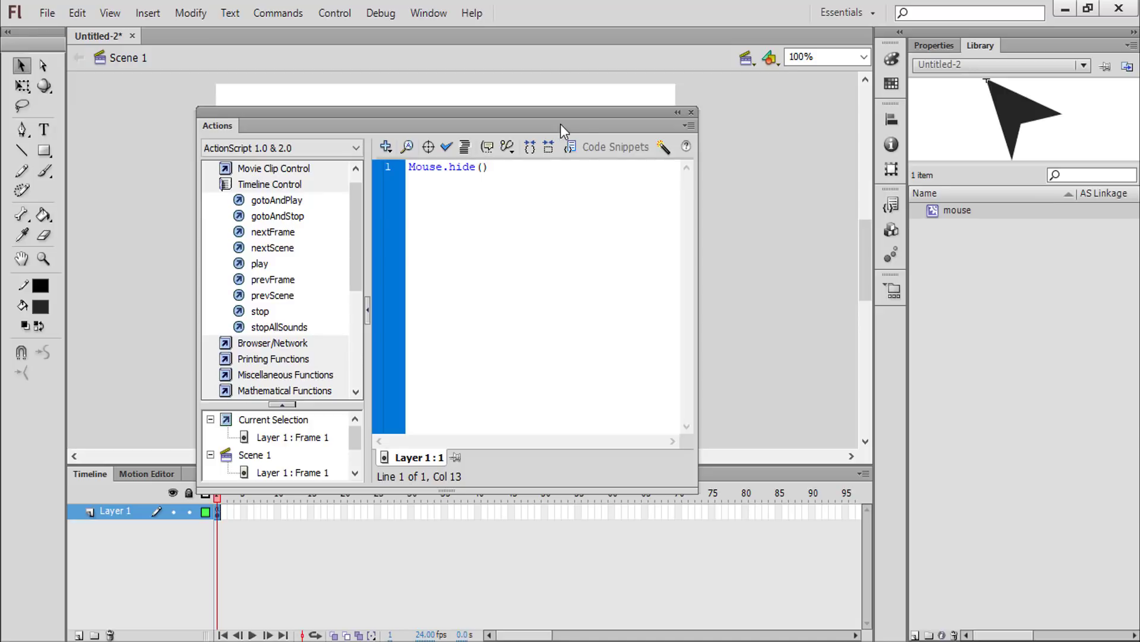
Close the Actions panel and run a test movie to check the hidden cursor.
click(691, 112)
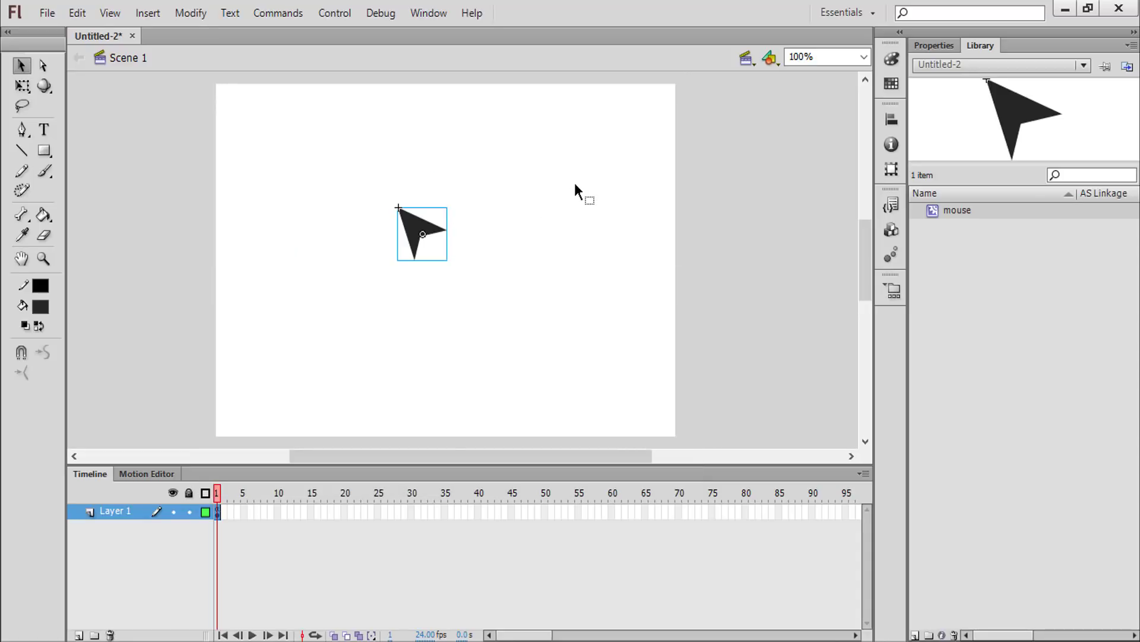
key(ctrl+Return)
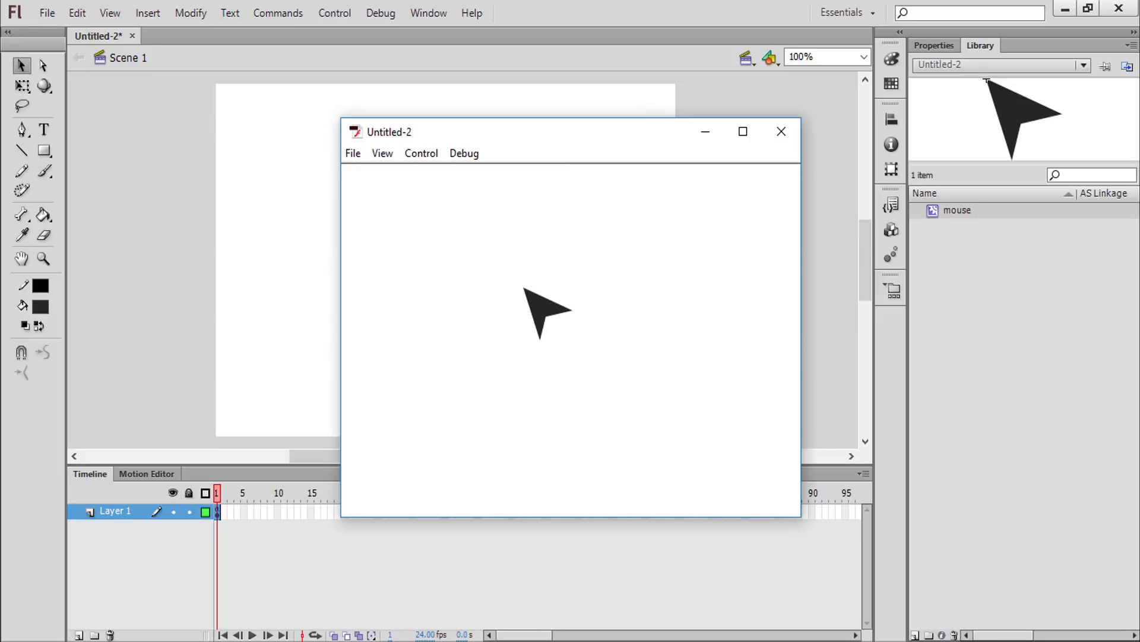
click(783, 132)
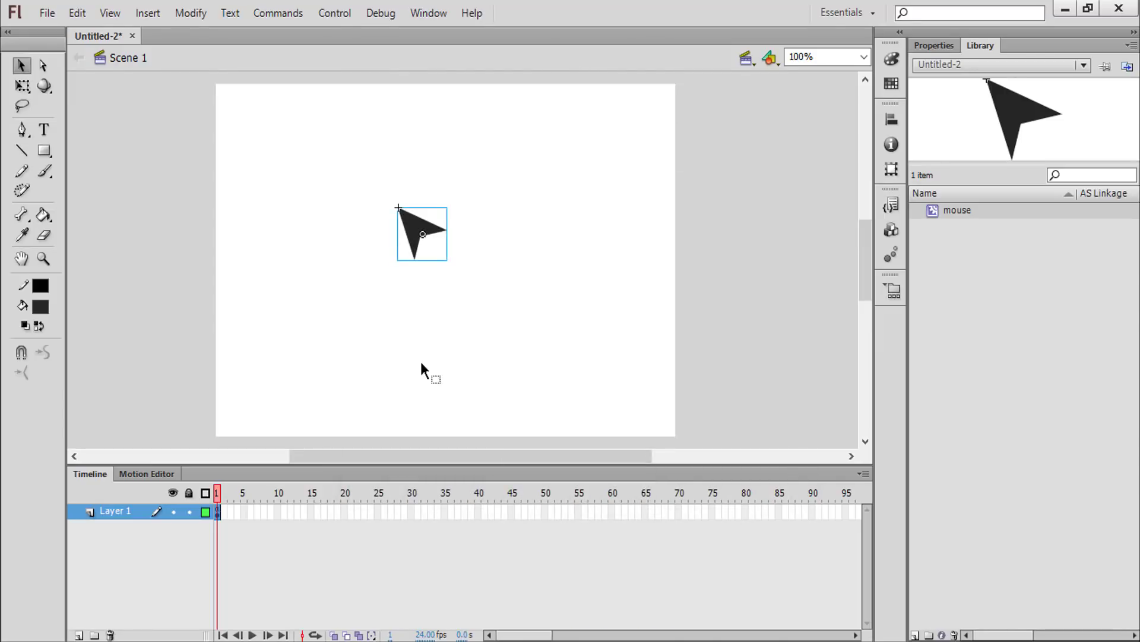
Select the arrow symbol instance on the stage.
click(500, 297)
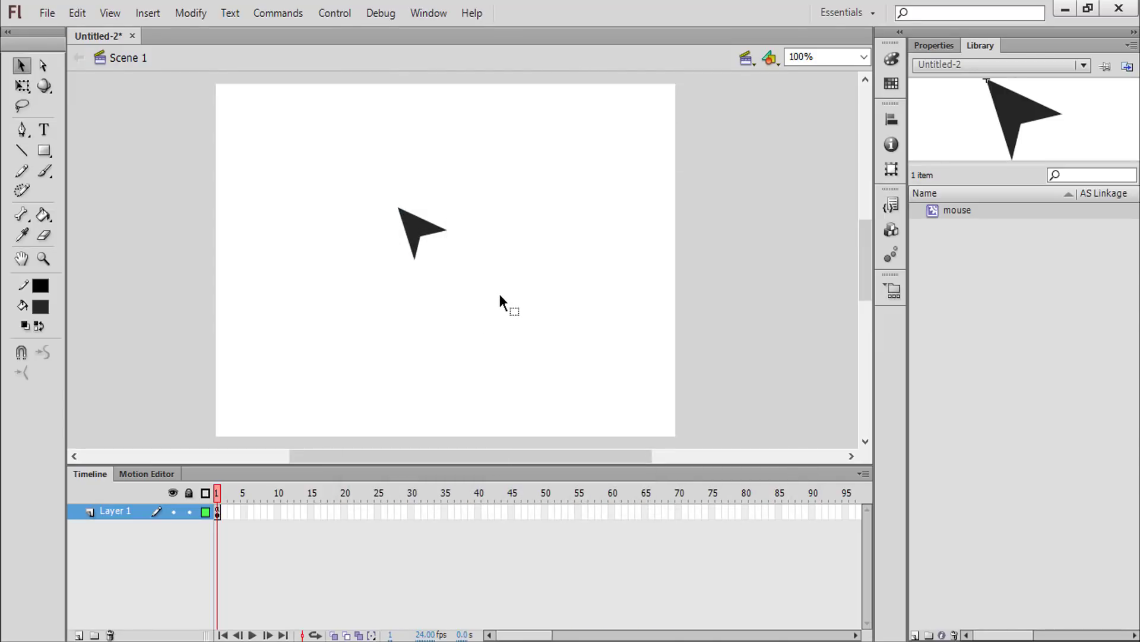
click(413, 227)
click(348, 312)
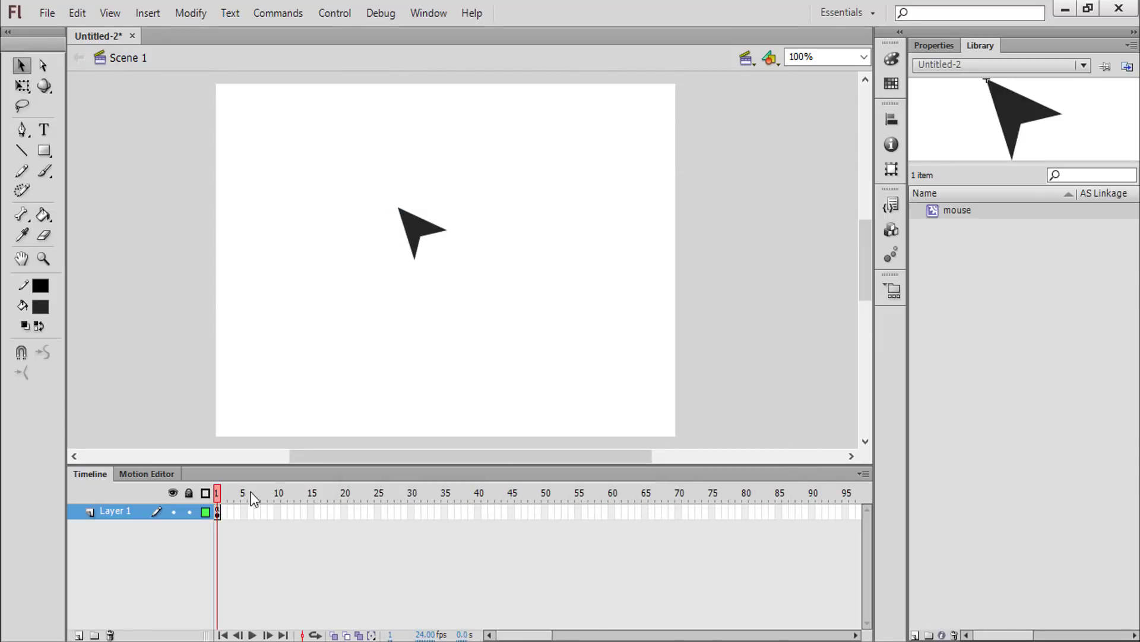
click(417, 228)
In the arrow clip's Actions, enter onClipEvent(enterFrame) with this._x=_root._xmouse.
right_click(417, 229)
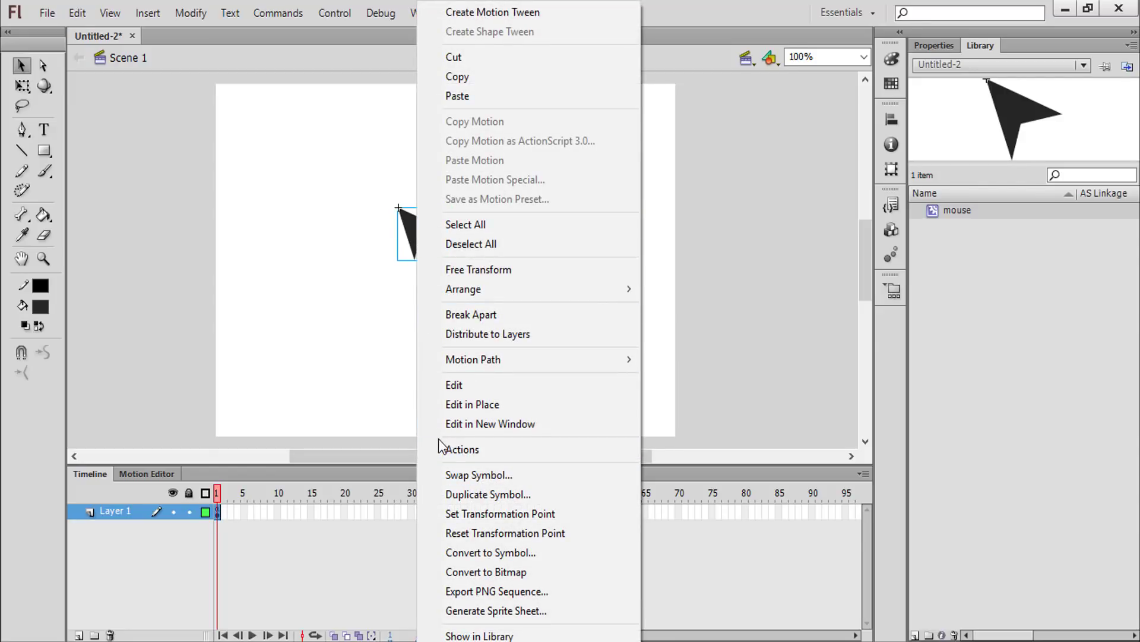
click(478, 453)
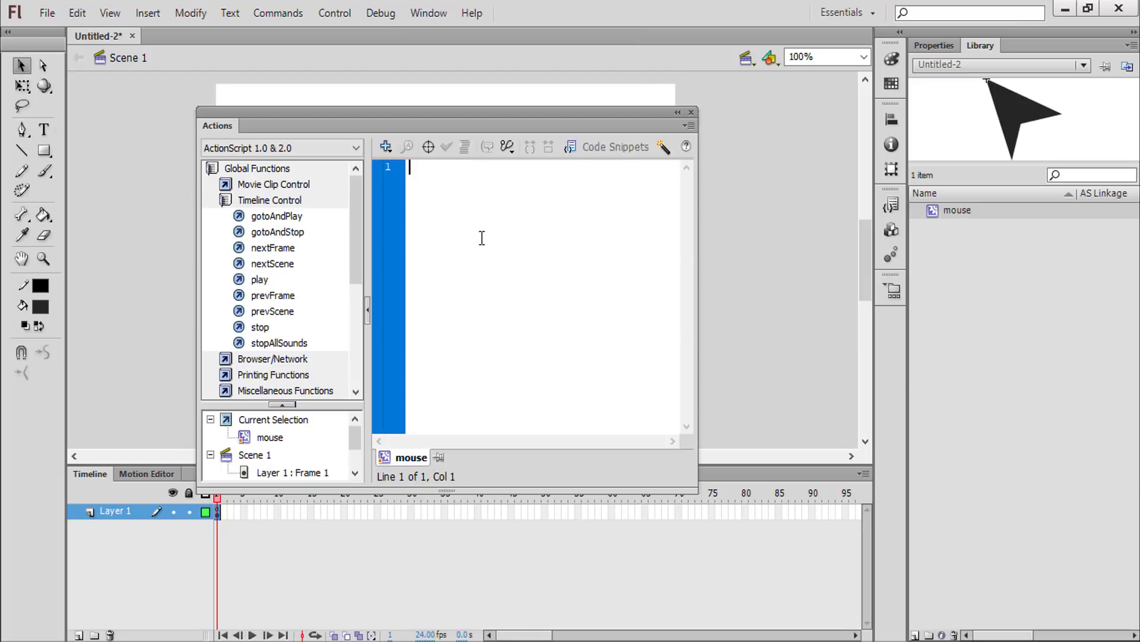
text(on)
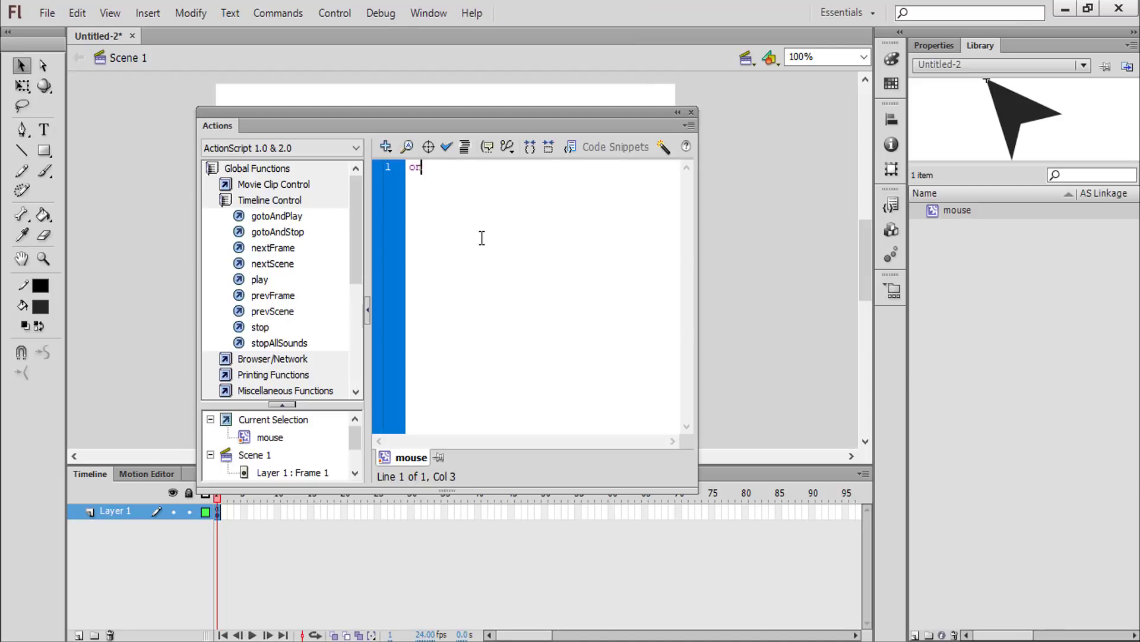
text(ClipEven)
text(t(e)
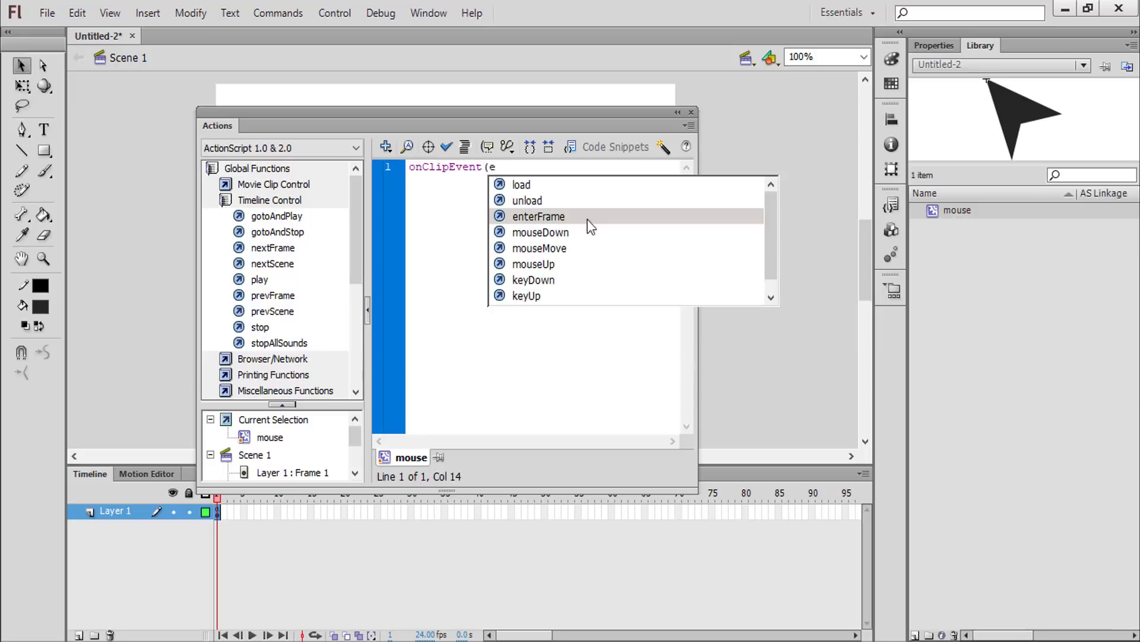
double_click(522, 219)
text())
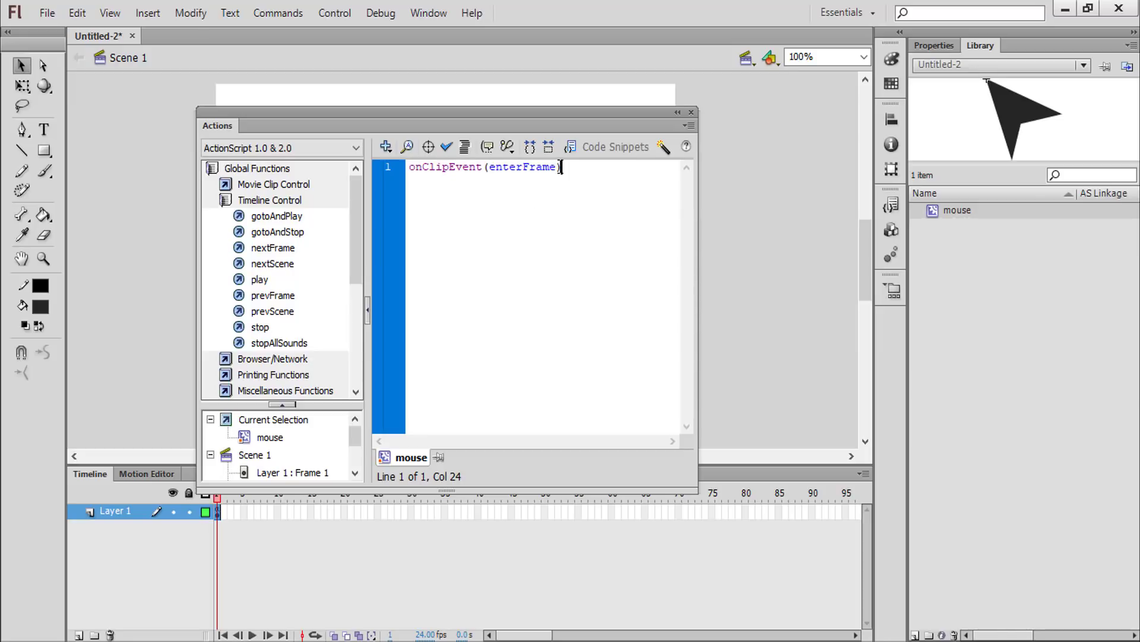
text({)
key(Return)
text(this)
text(.)
scroll(525, 263, down, 2)
scroll(526, 263, down, 3)
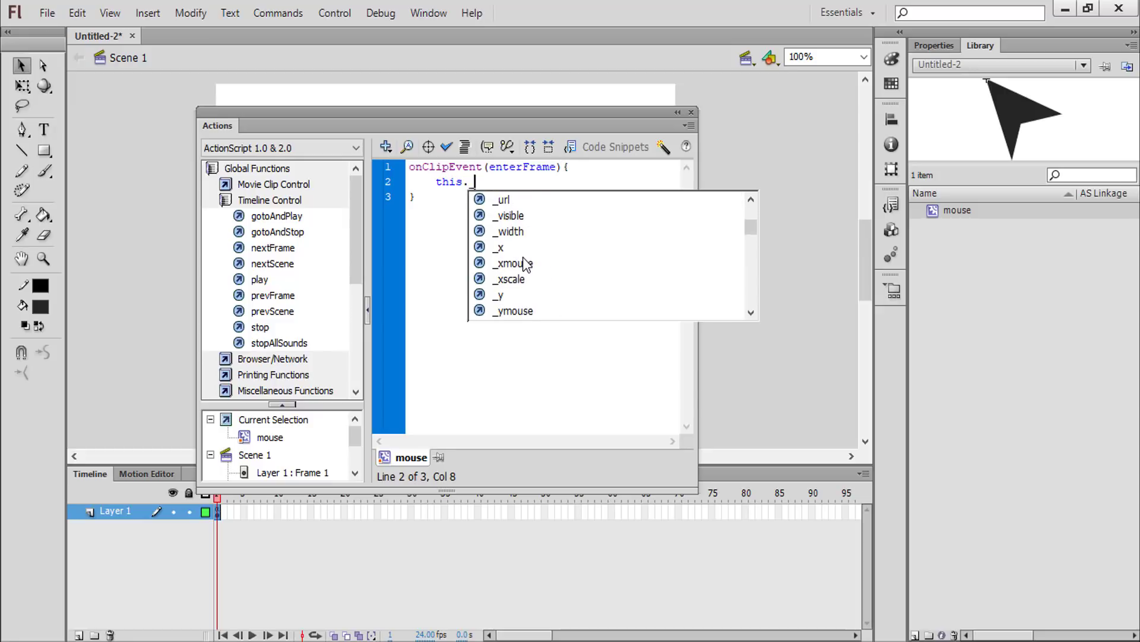
double_click(518, 247)
text(=)
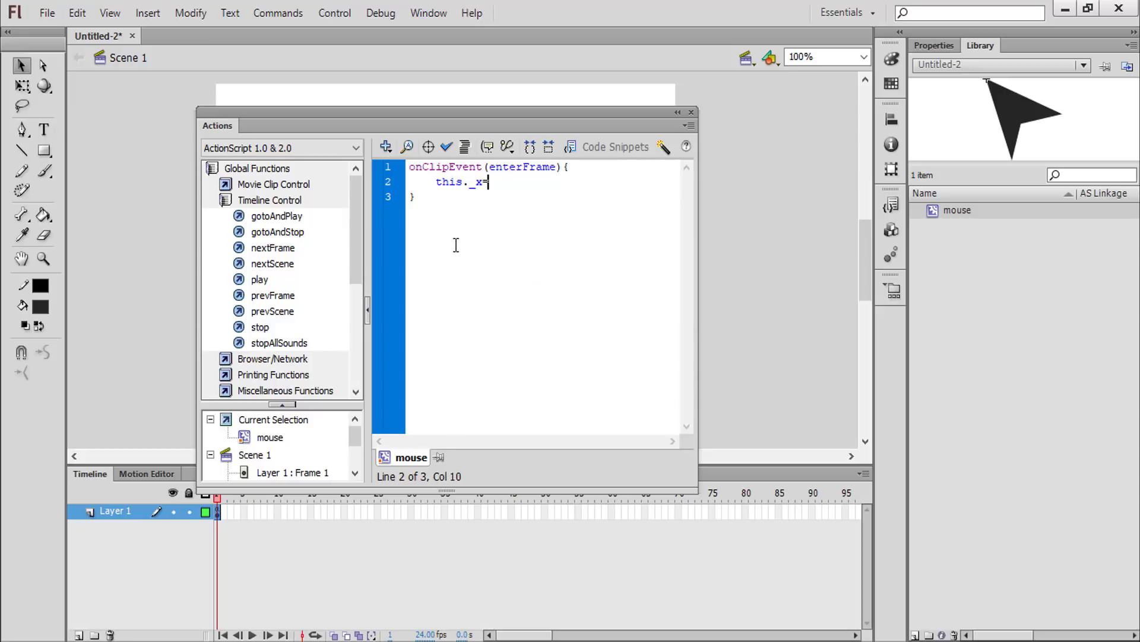
text(_root.)
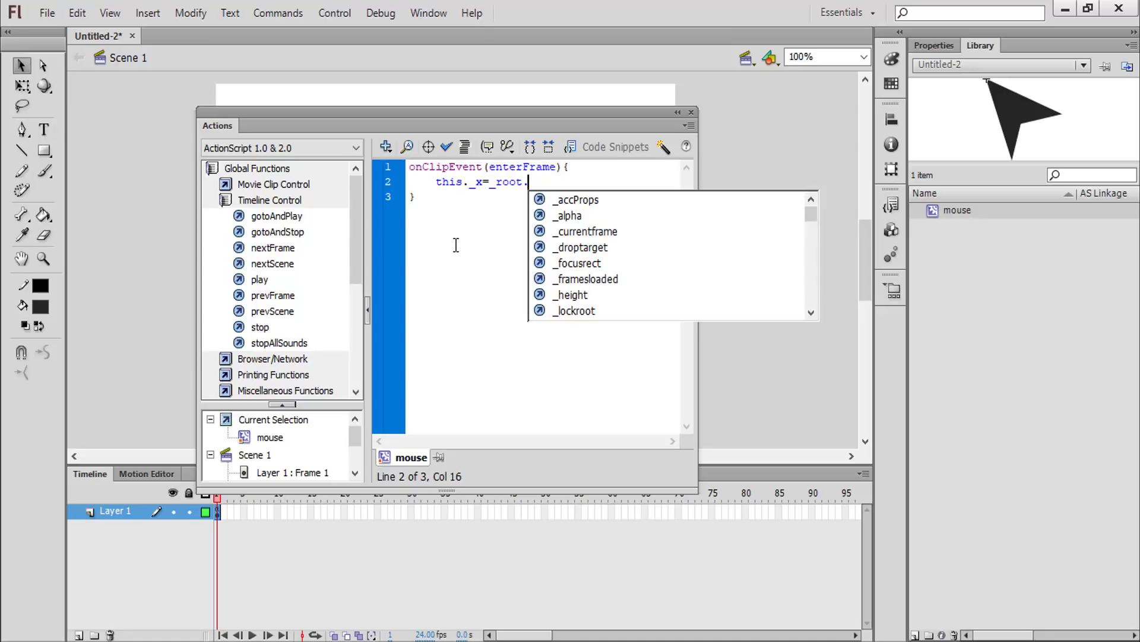
scroll(633, 247, down, 1)
scroll(613, 268, down, 3)
double_click(575, 295)
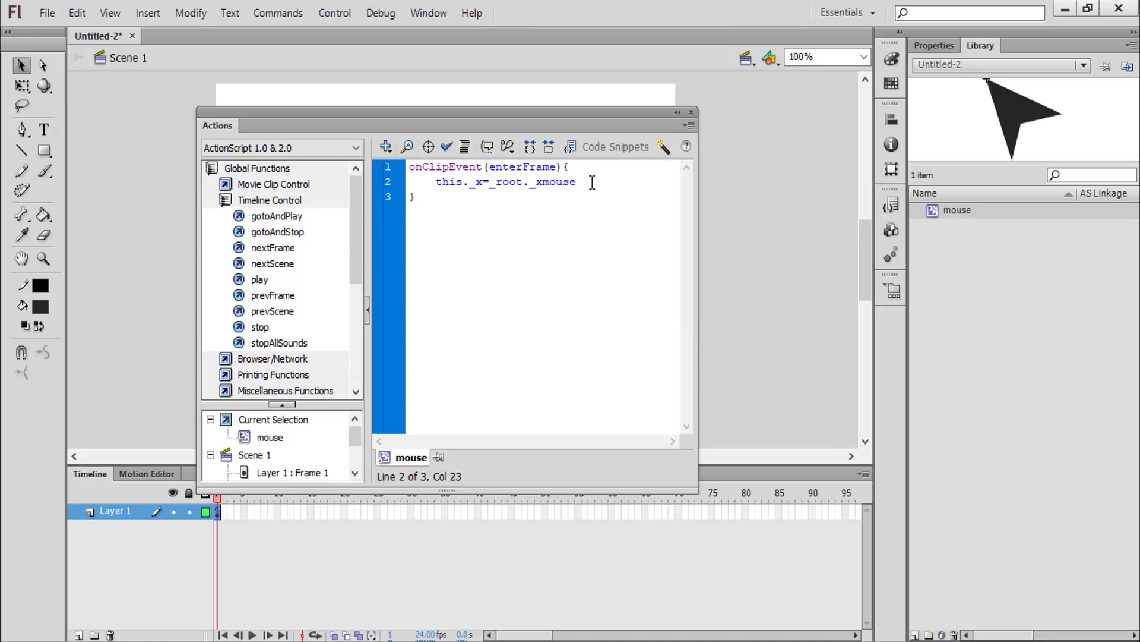
text(;)
Copy the x line to line 3 and change it to this._y=_root._ymouse.
mouse_move(586, 183)
mouse_down()
mouse_move(438, 182)
mouse_move(475, 196)
mouse_up()
key(ctrl+c)
key(End)
key(Return)
key(ctrl+v)
text(y)
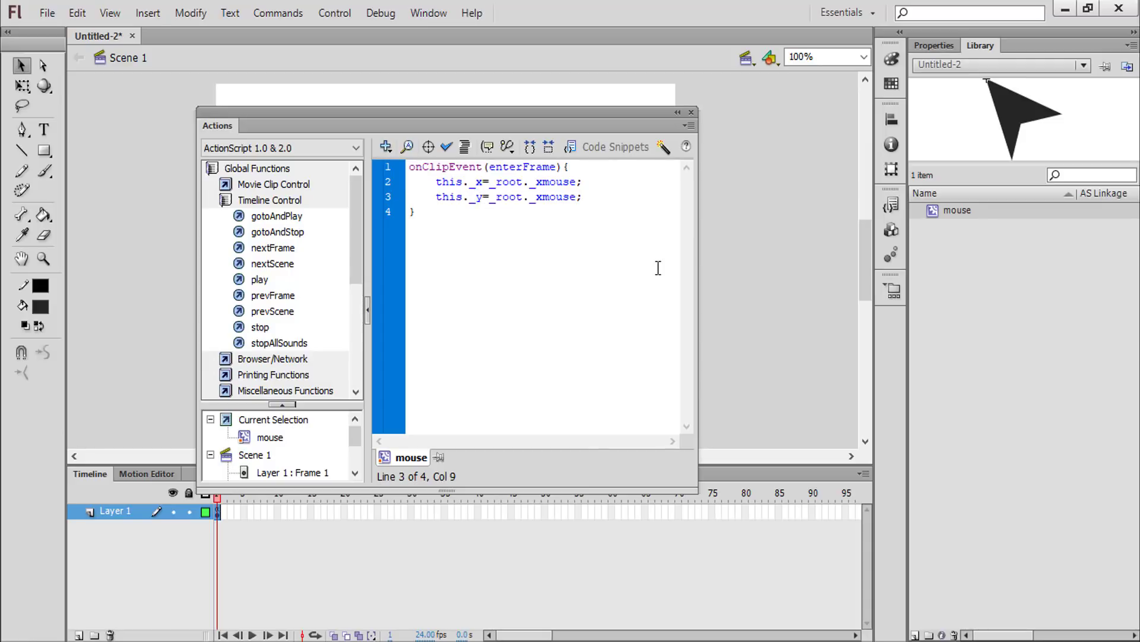
drag(544, 197, 537, 196)
text(y)
click(452, 256)
Close the Actions panel and test the movie with Ctrl+Enter.
click(691, 115)
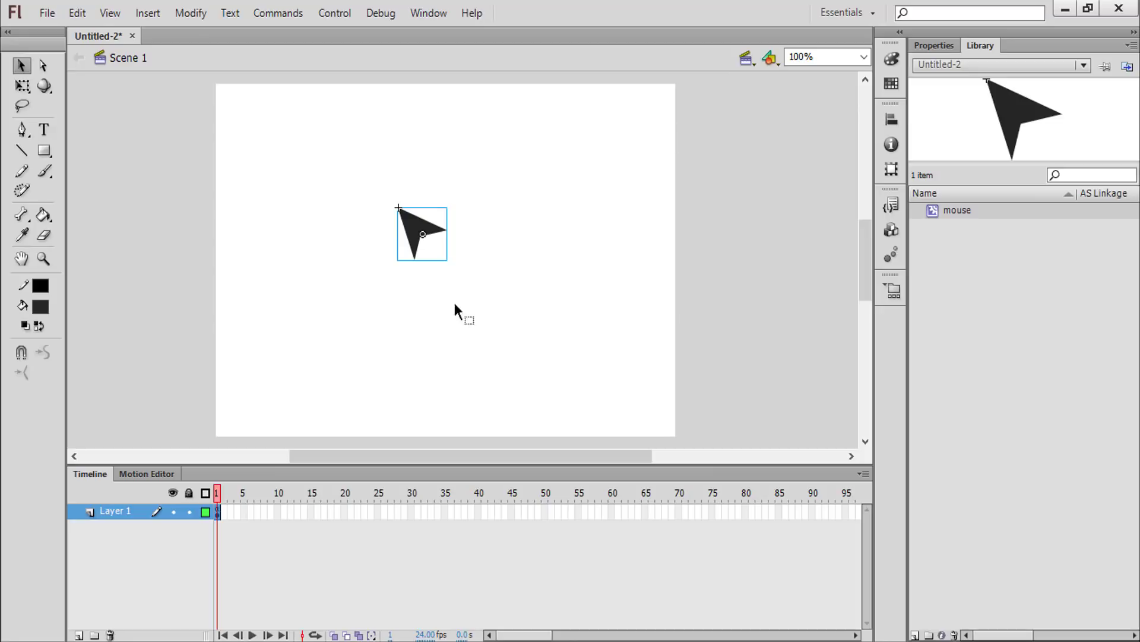
key(ctrl+Return)
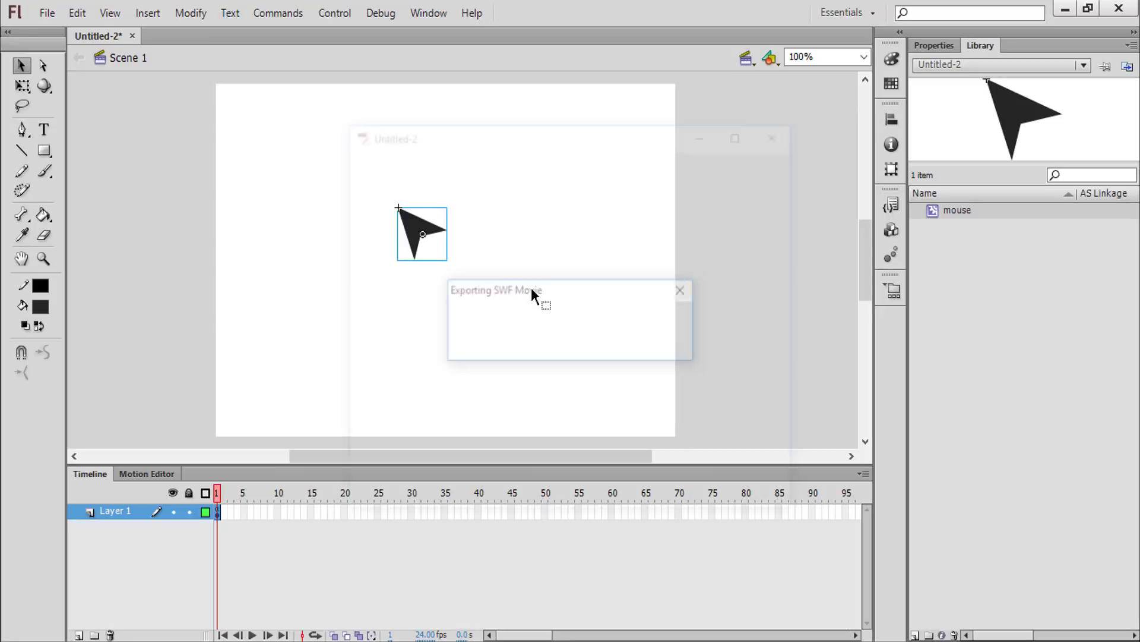